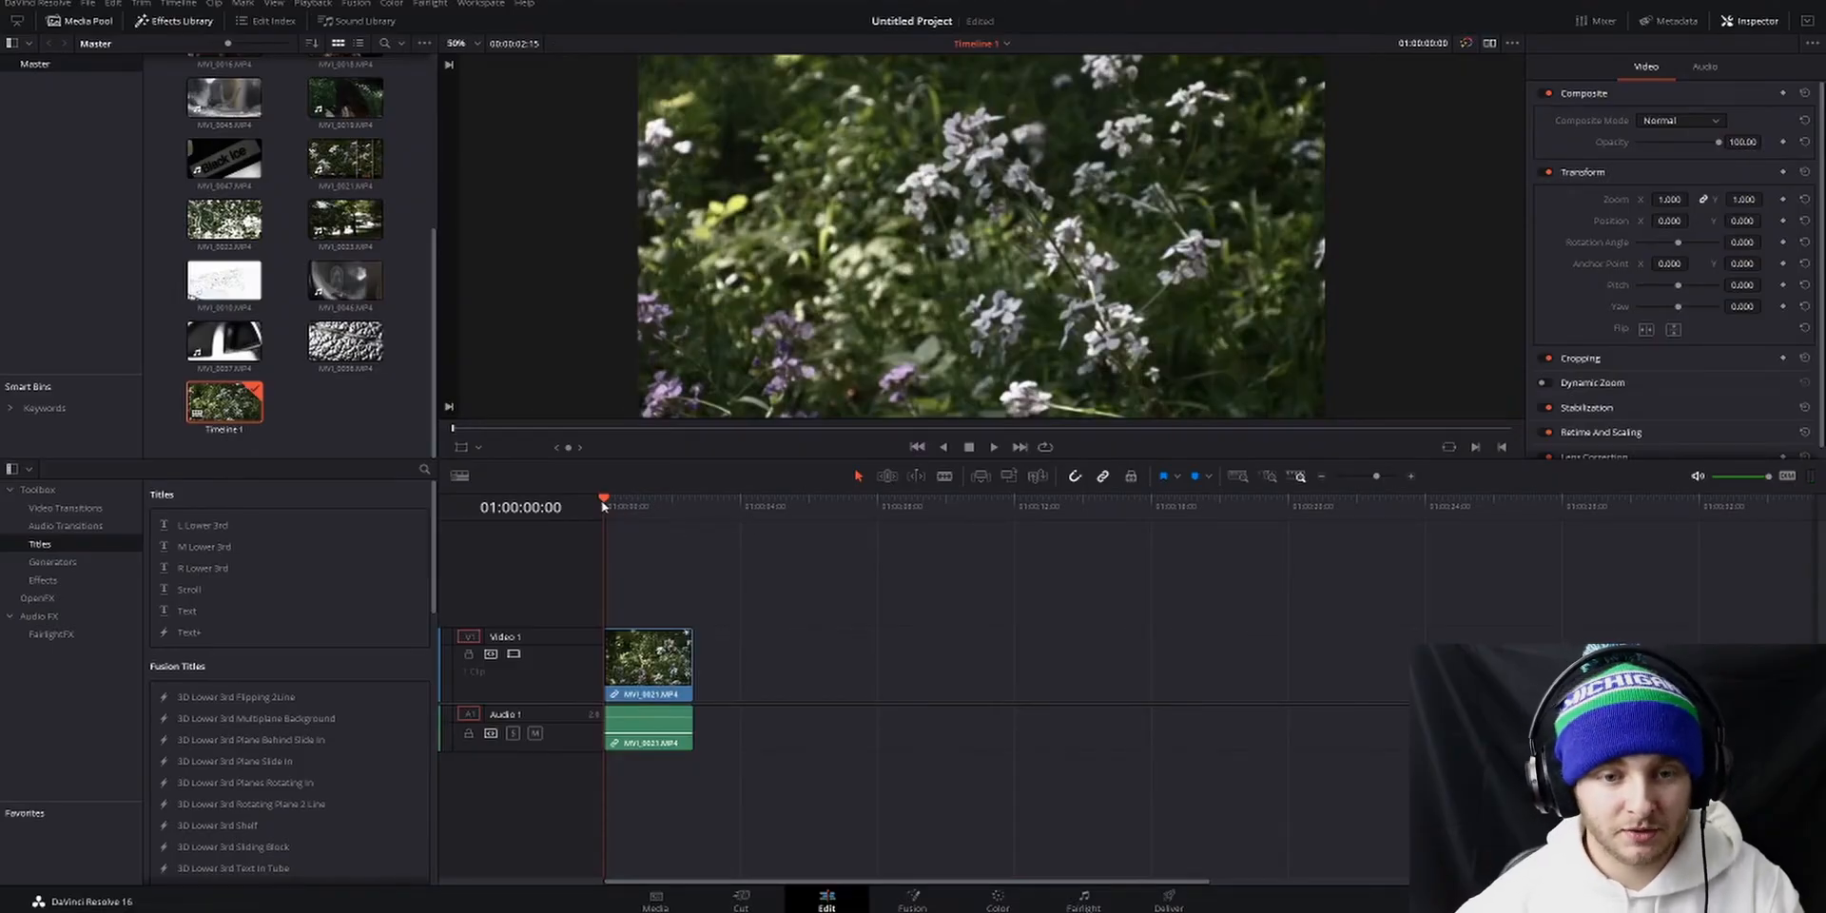
- On the Color page, drag the custom curve's endpoint to the opposite corner so the flower clip becomes a negative
{"action": "key", "text": "space"}
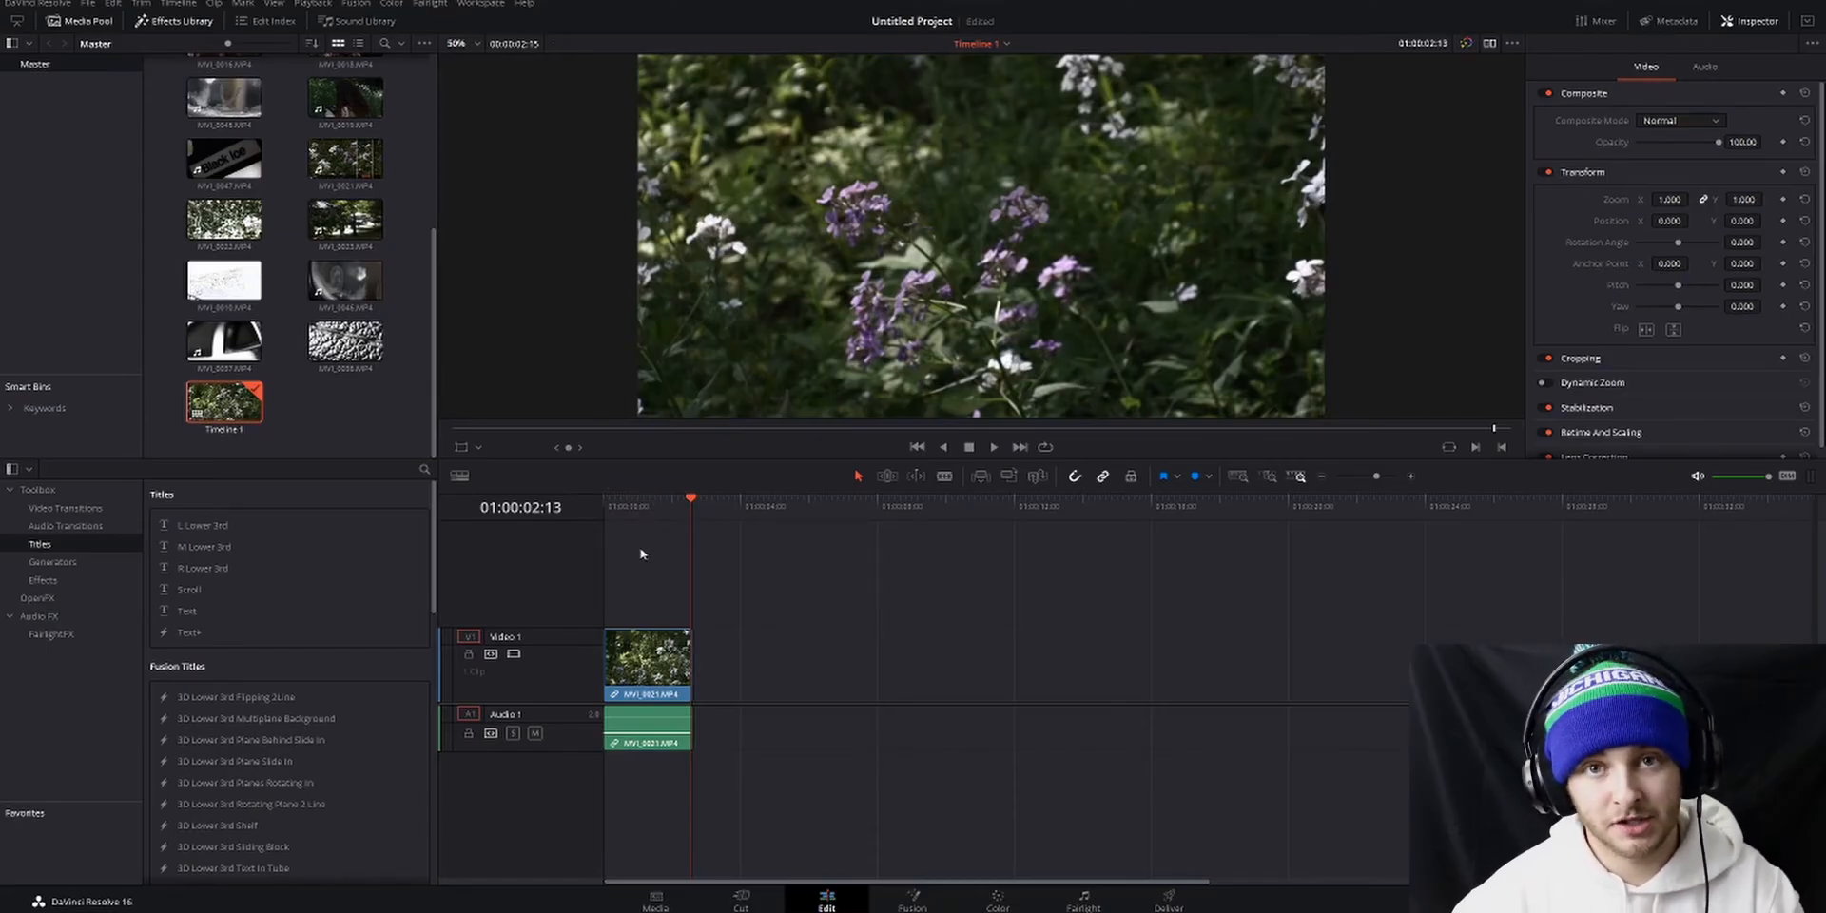
{"action": "left_click", "coordinate": [998, 899]}
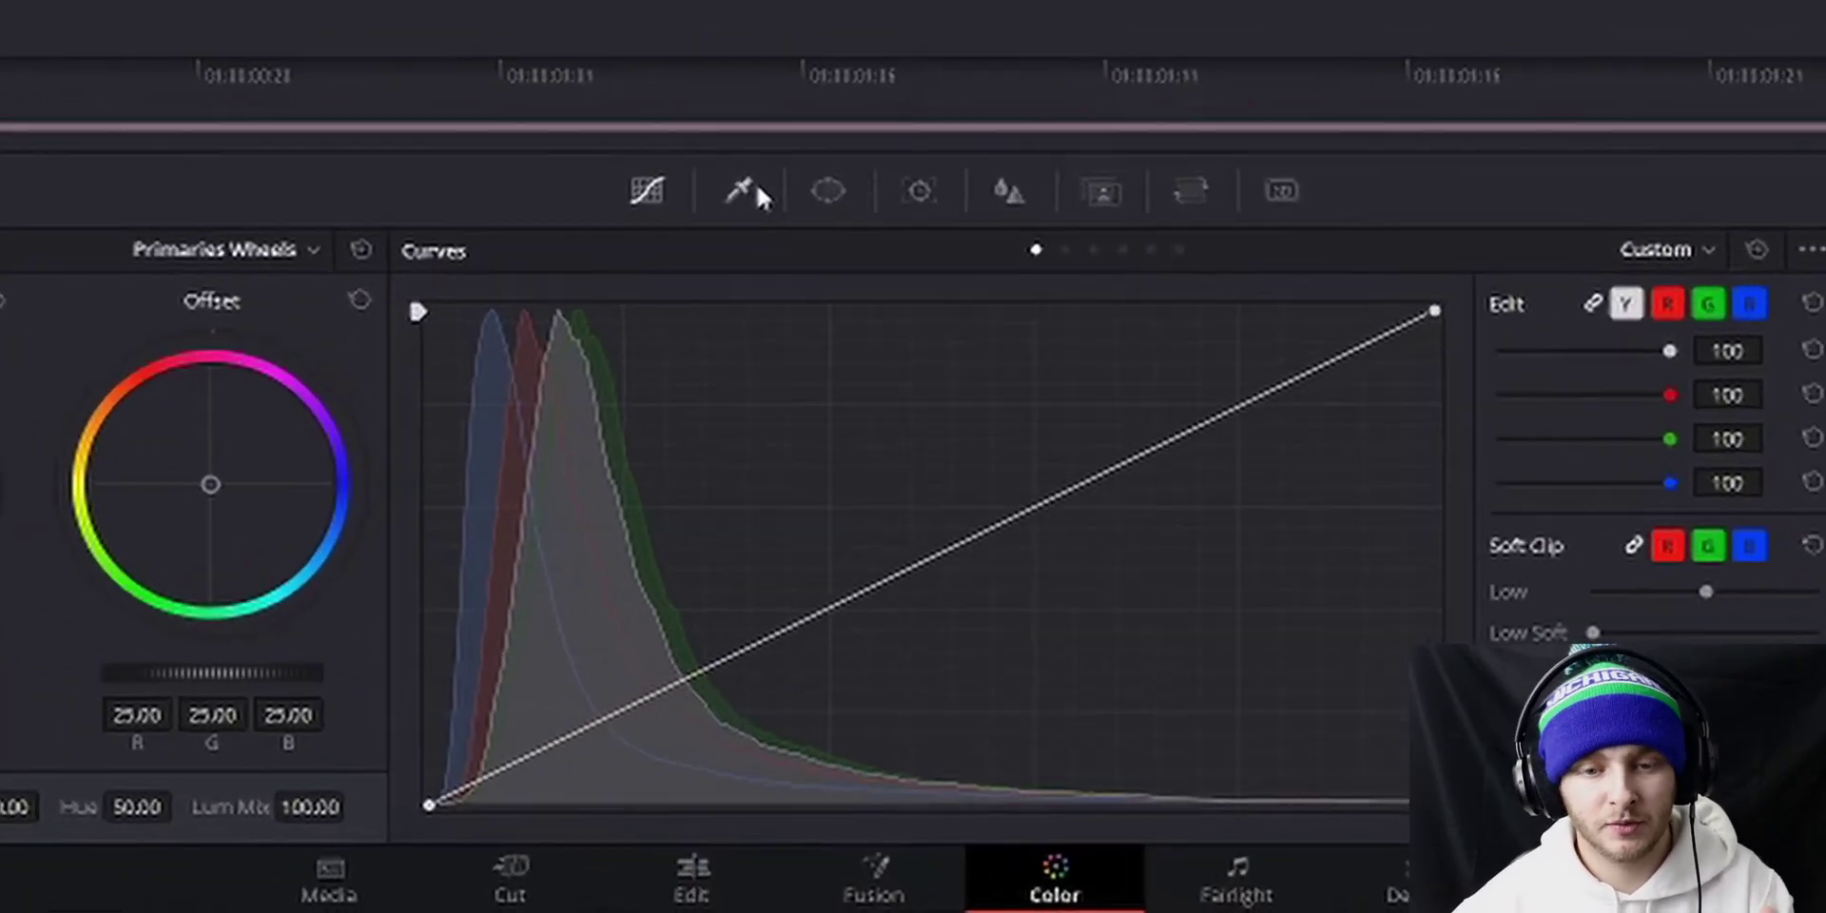
{"action": "left_click", "coordinate": [827, 192]}
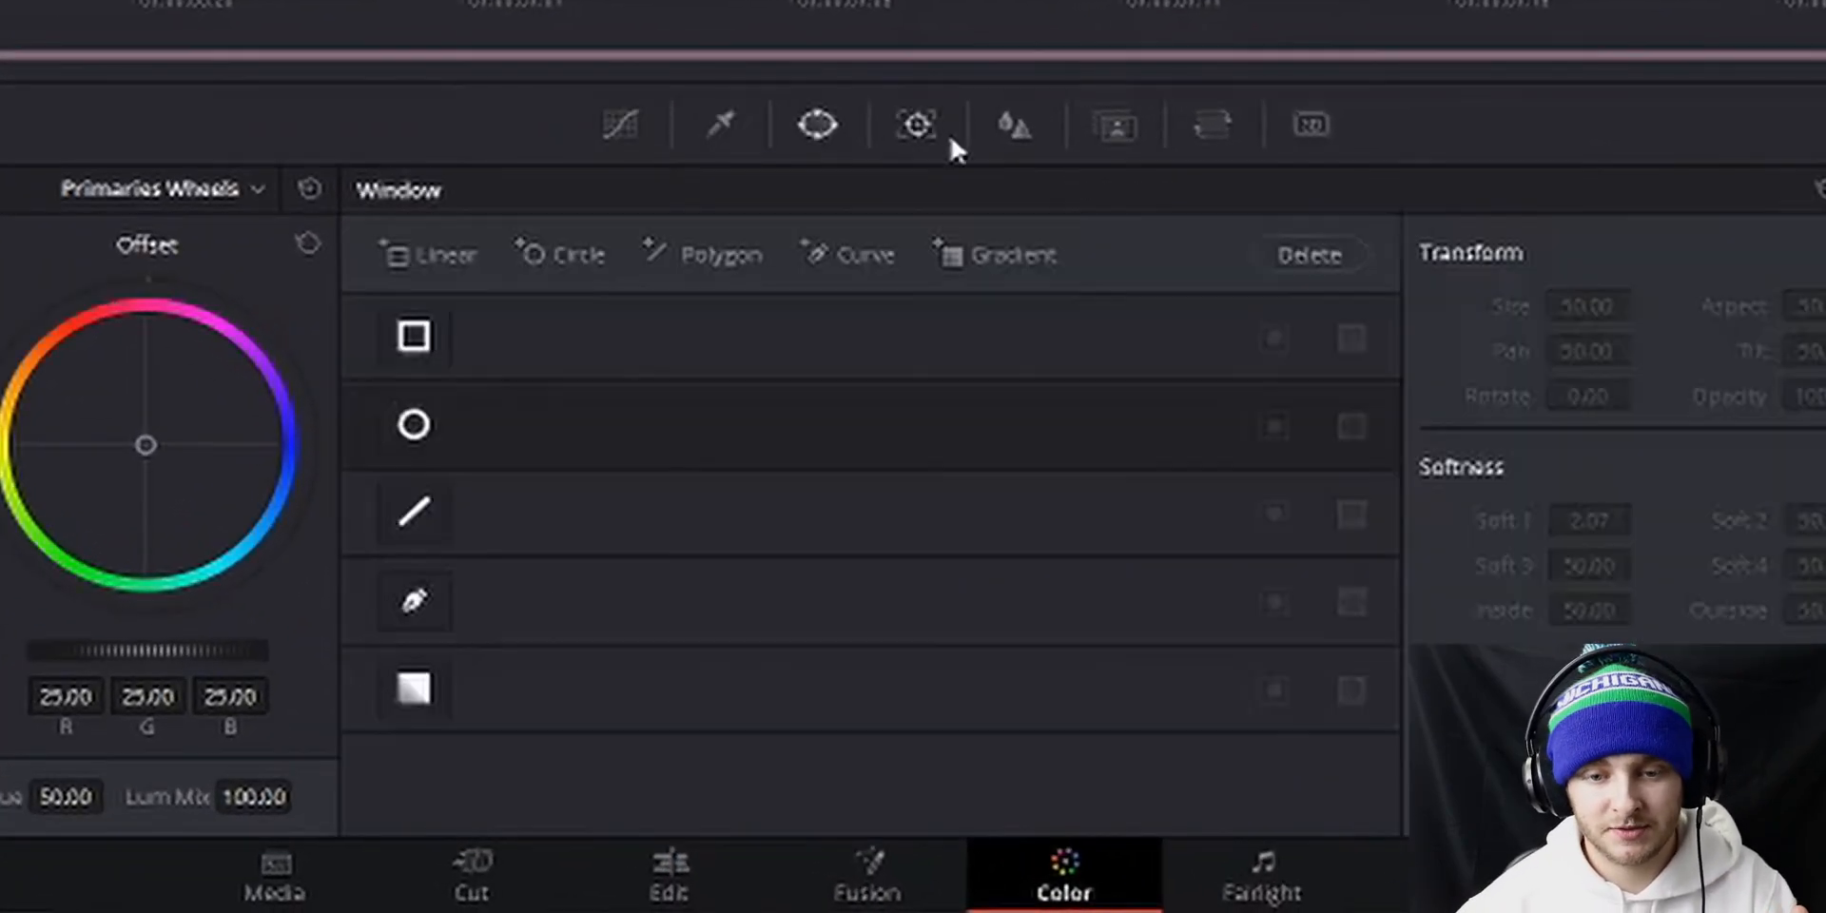
{"action": "left_click", "coordinate": [1101, 191]}
{"action": "left_click", "coordinate": [1192, 191]}
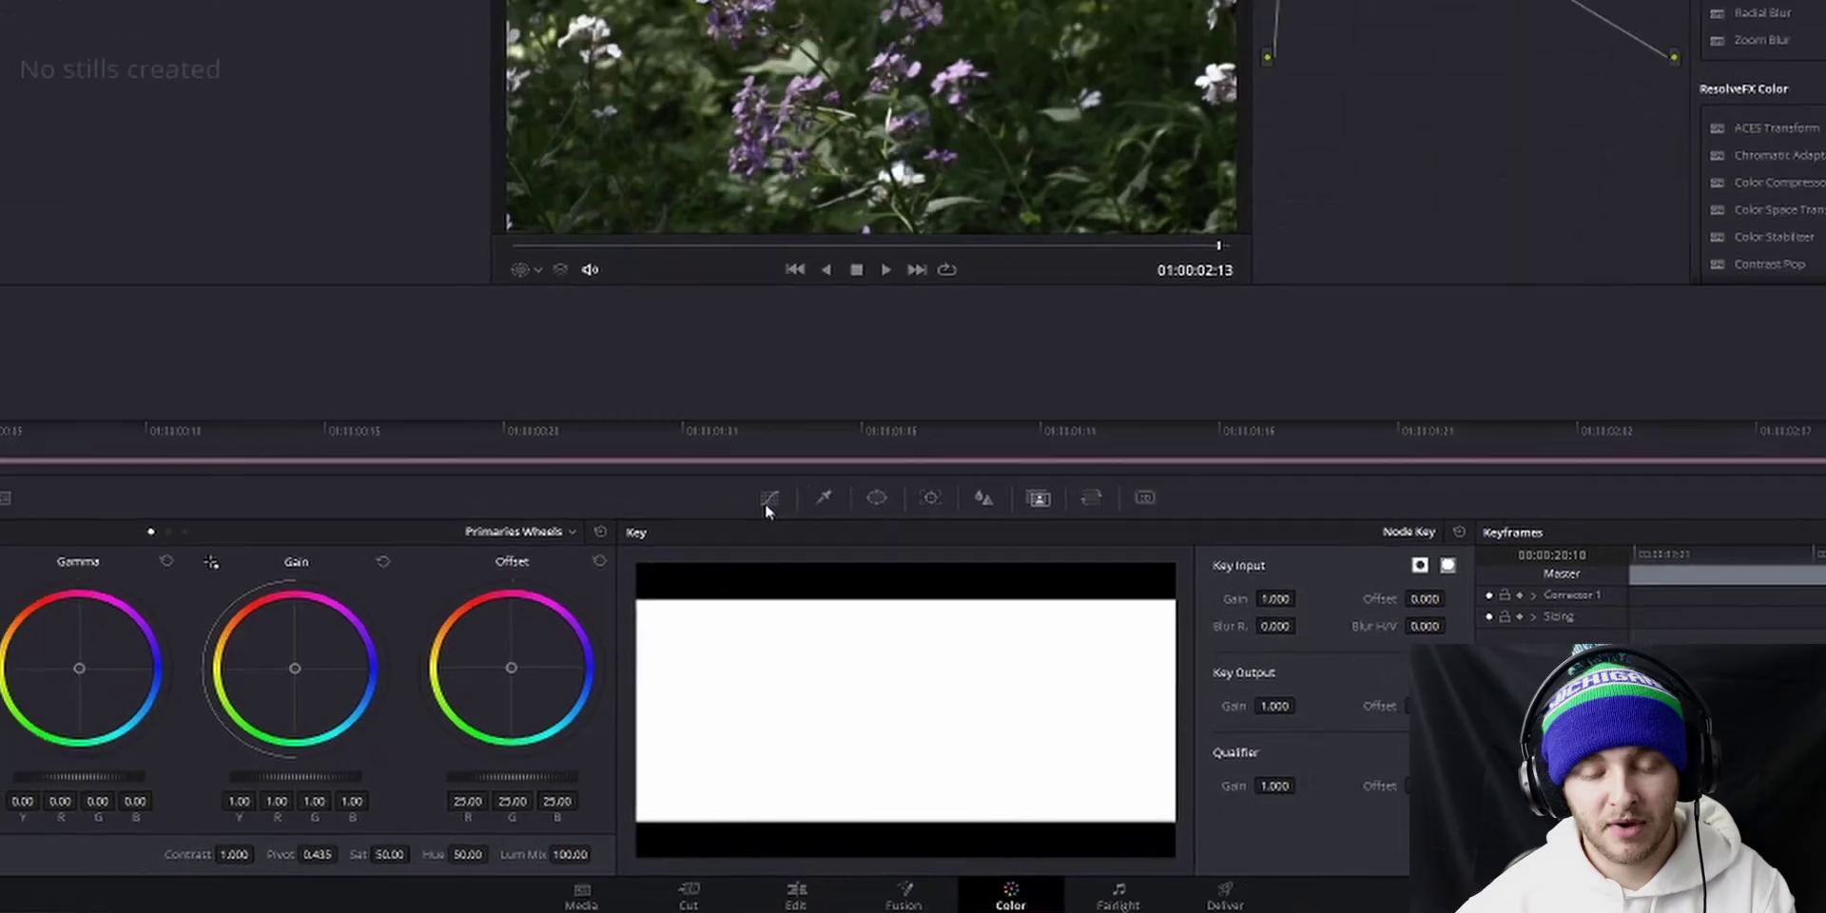
{"action": "left_click", "coordinate": [768, 498]}
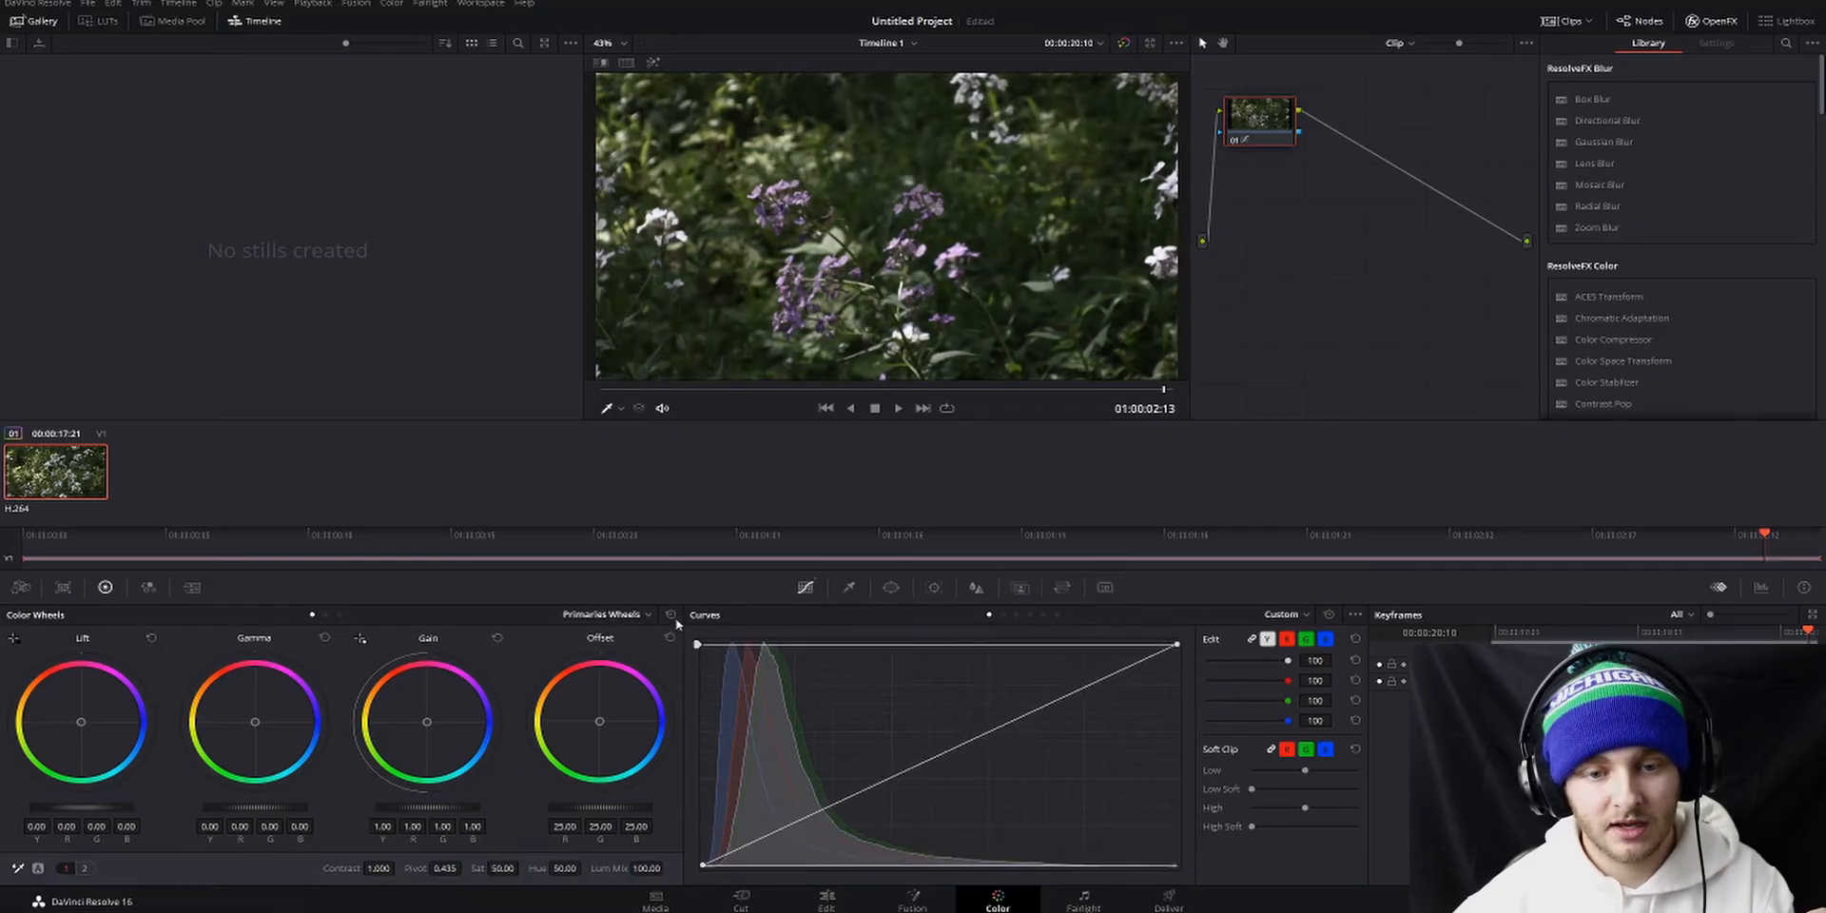
{"action": "left_click_drag", "start_coordinate": [697, 645], "coordinate": [697, 866]}
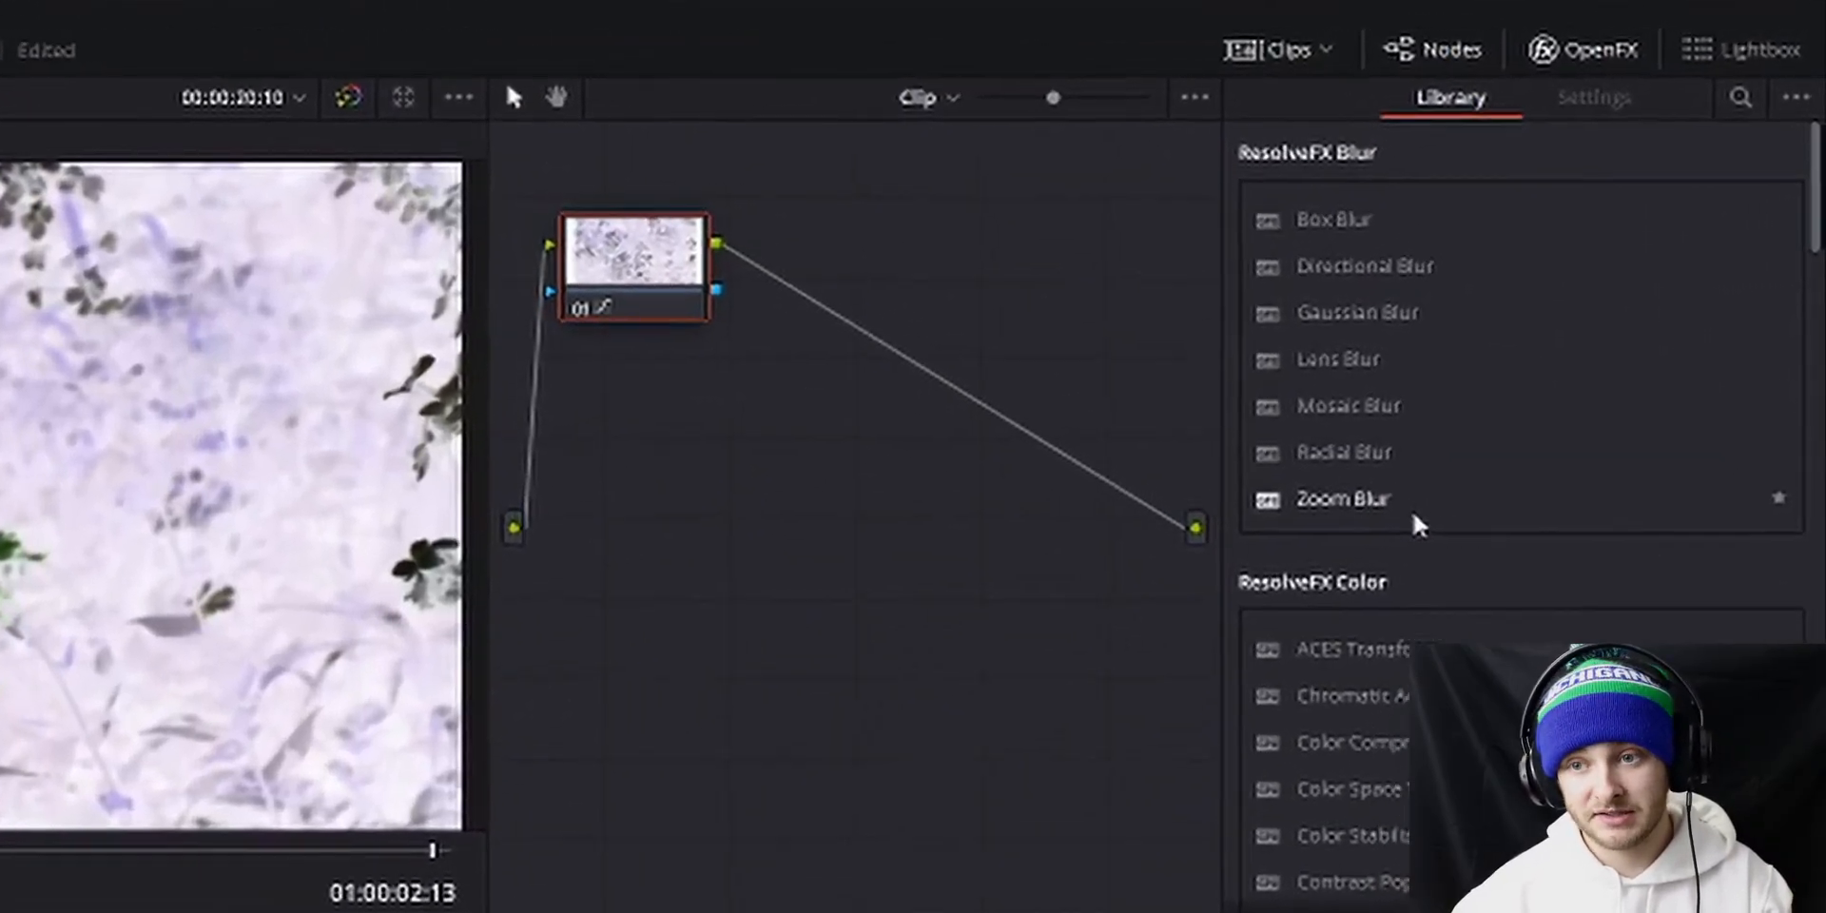
- Search the OpenFX library for 'invert', drop Invert Color on the node, and undo the curve flip
{"action": "left_click", "coordinate": [1736, 104]}
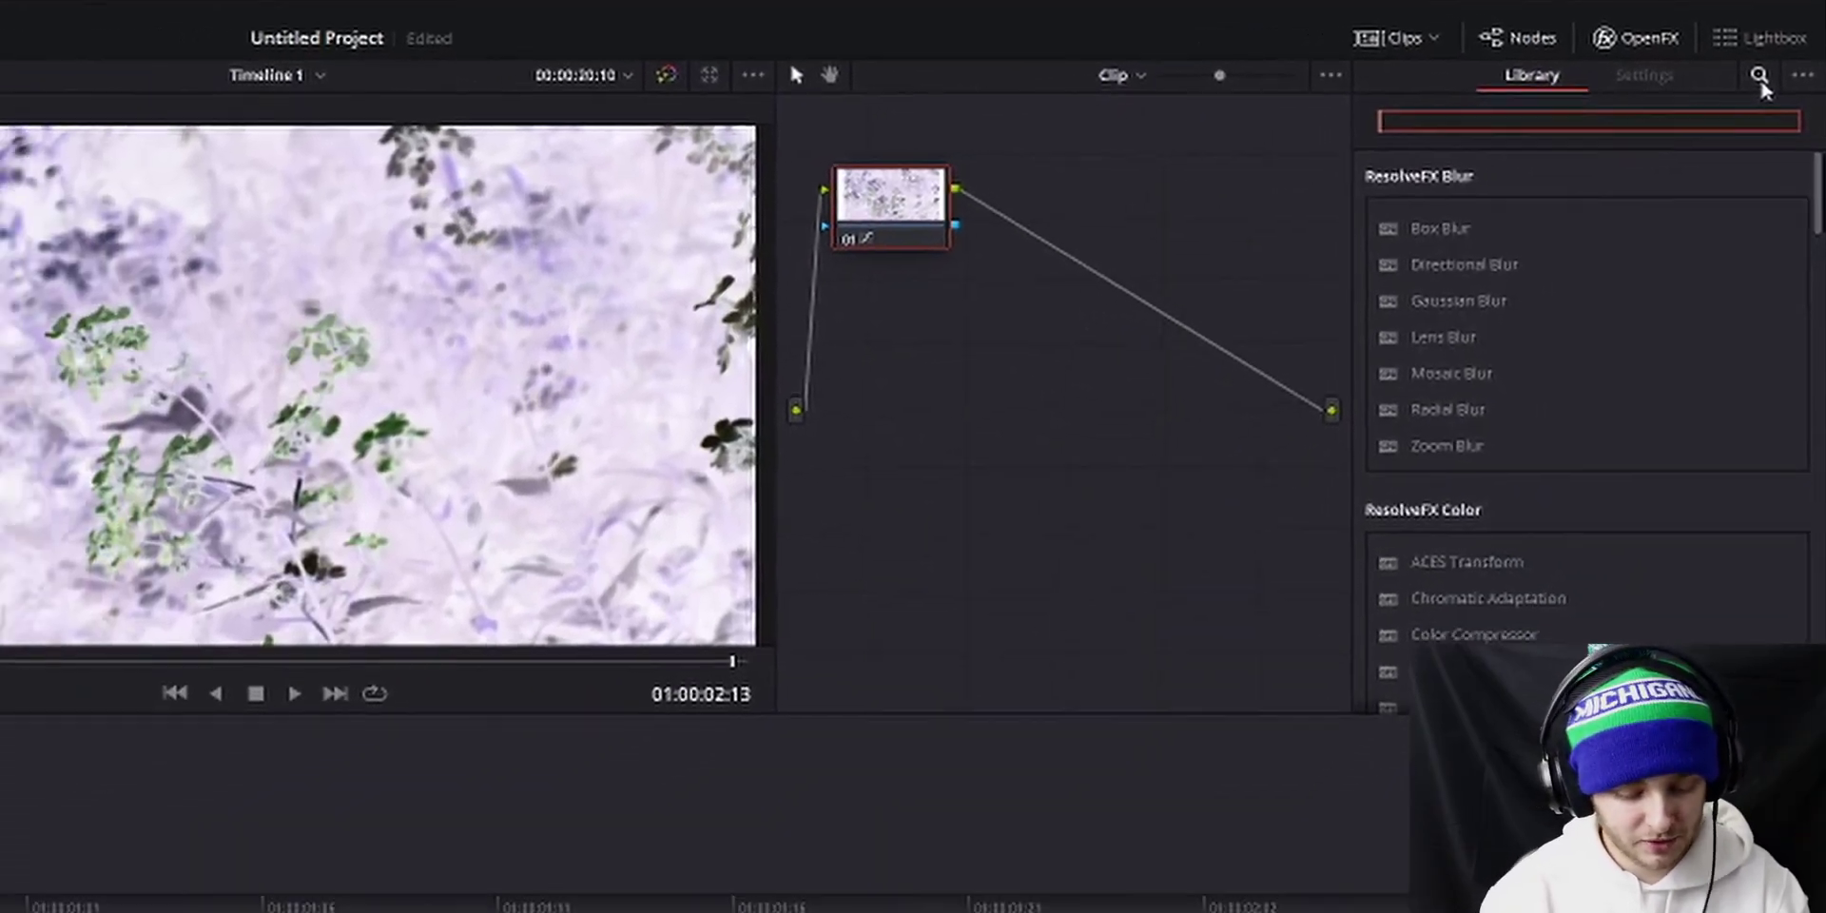
{"action": "type", "text": "invert"}
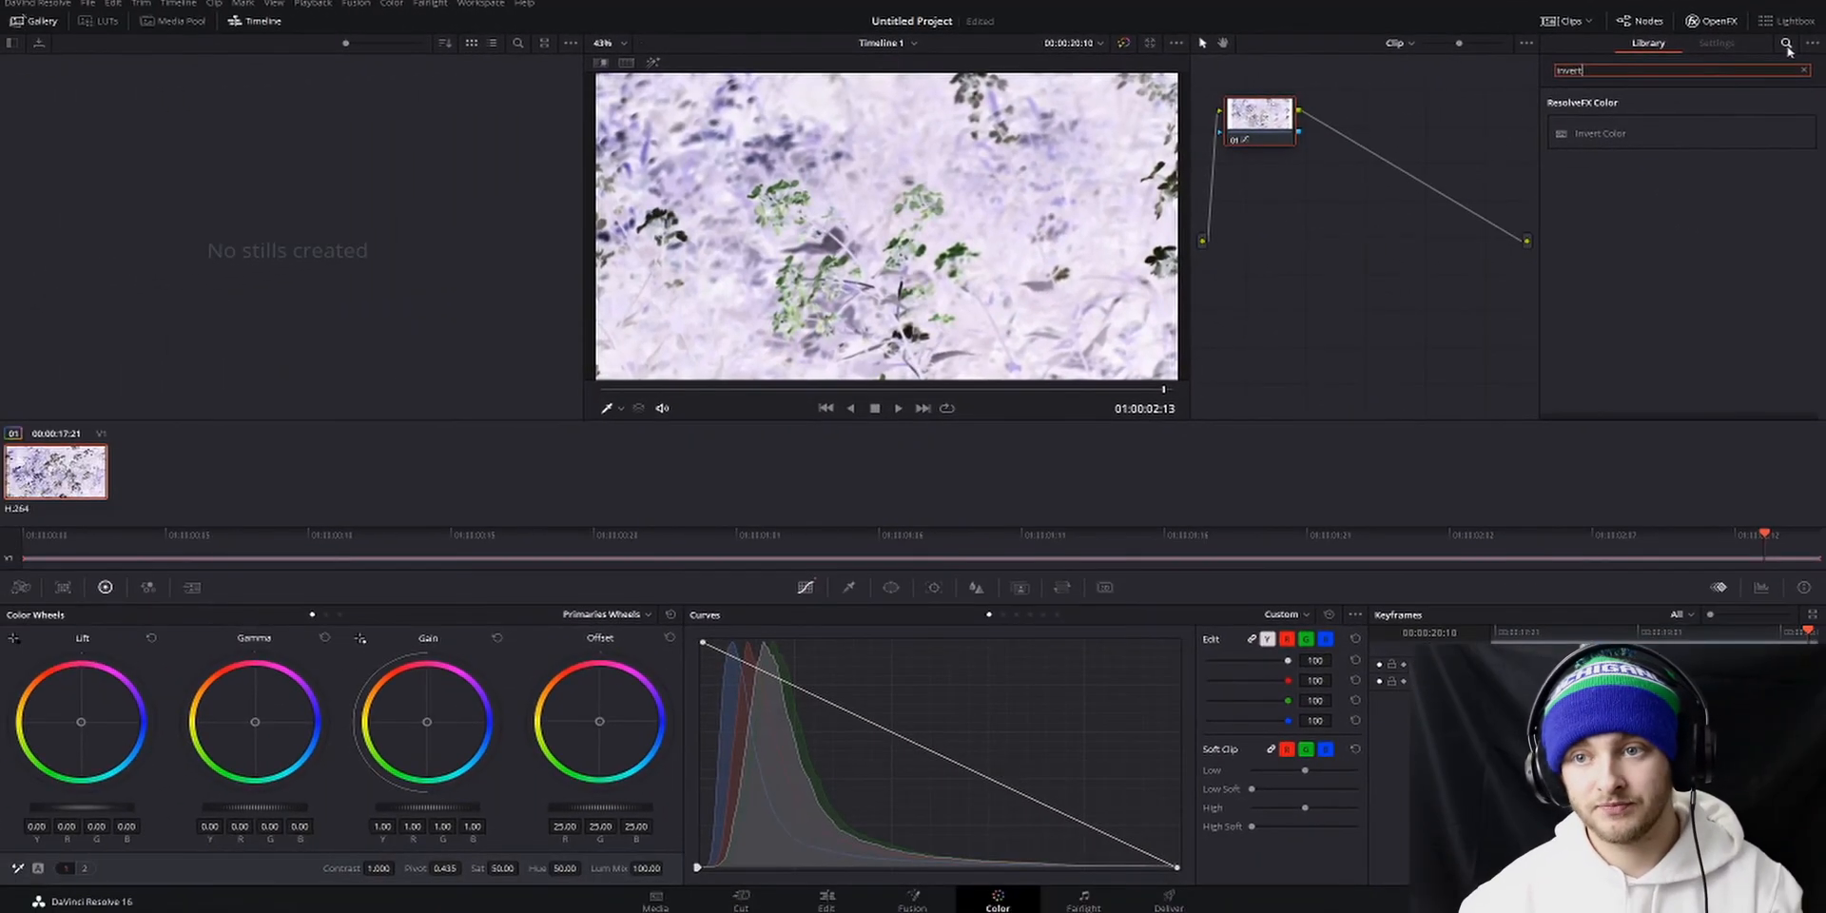
{"action": "left_click_drag", "start_coordinate": [1599, 134], "coordinate": [1259, 122]}
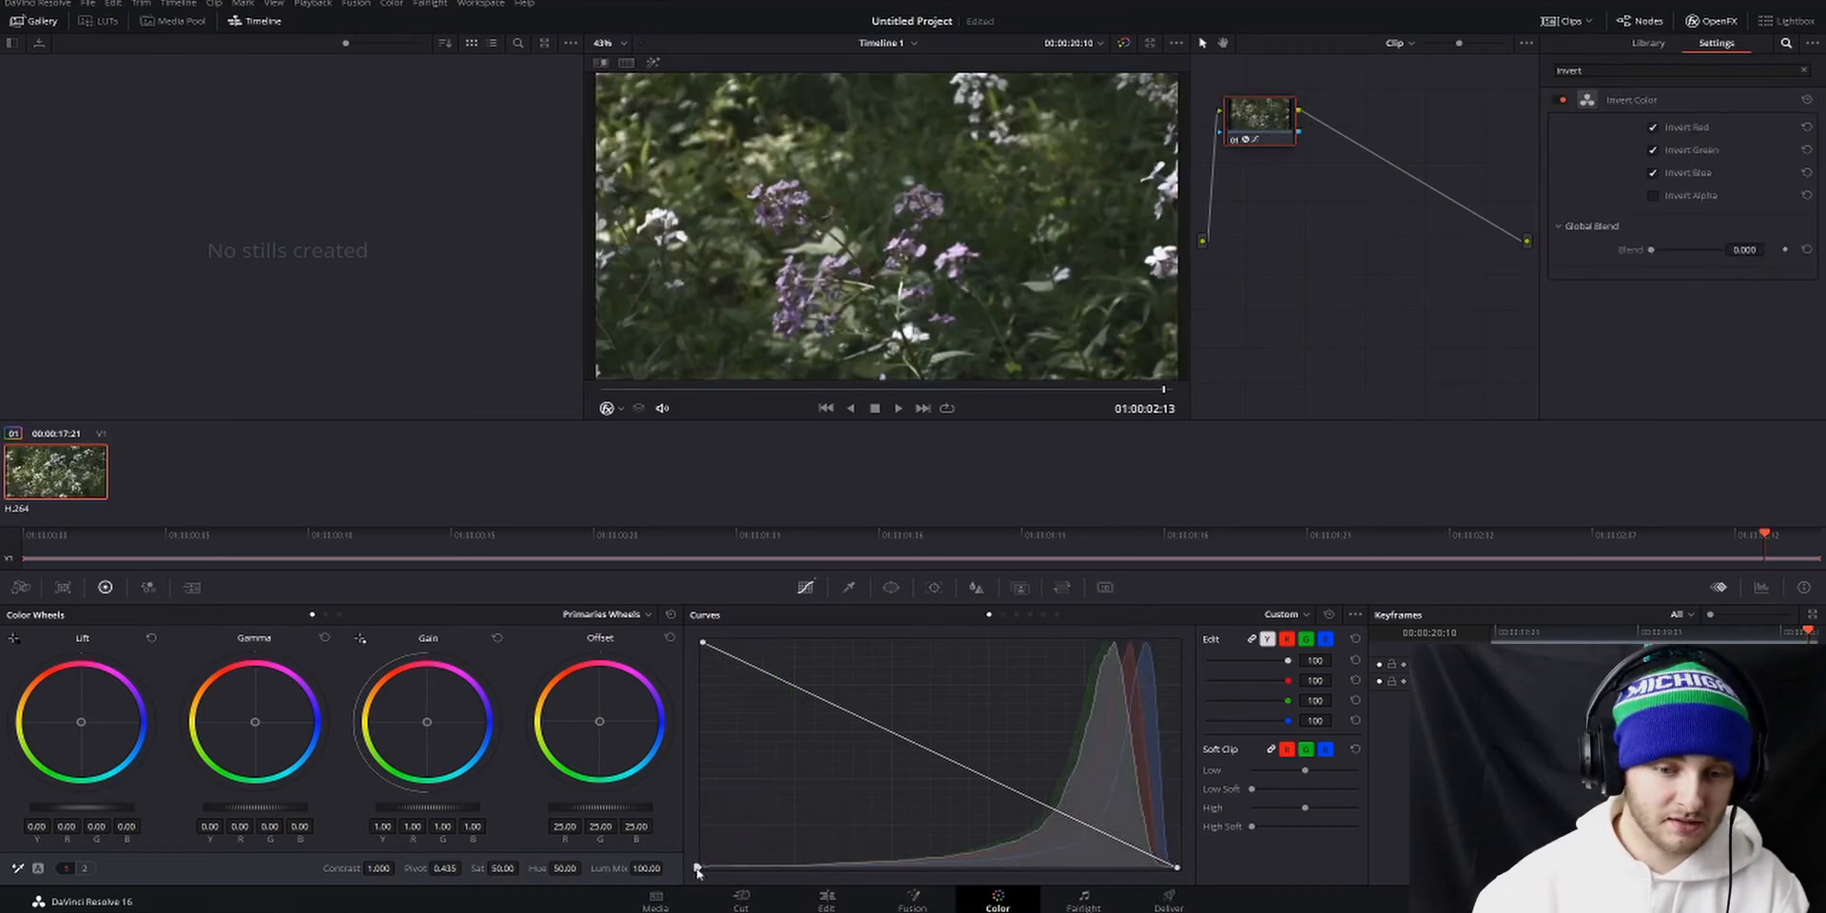
{"action": "key", "text": "ctrl+z"}
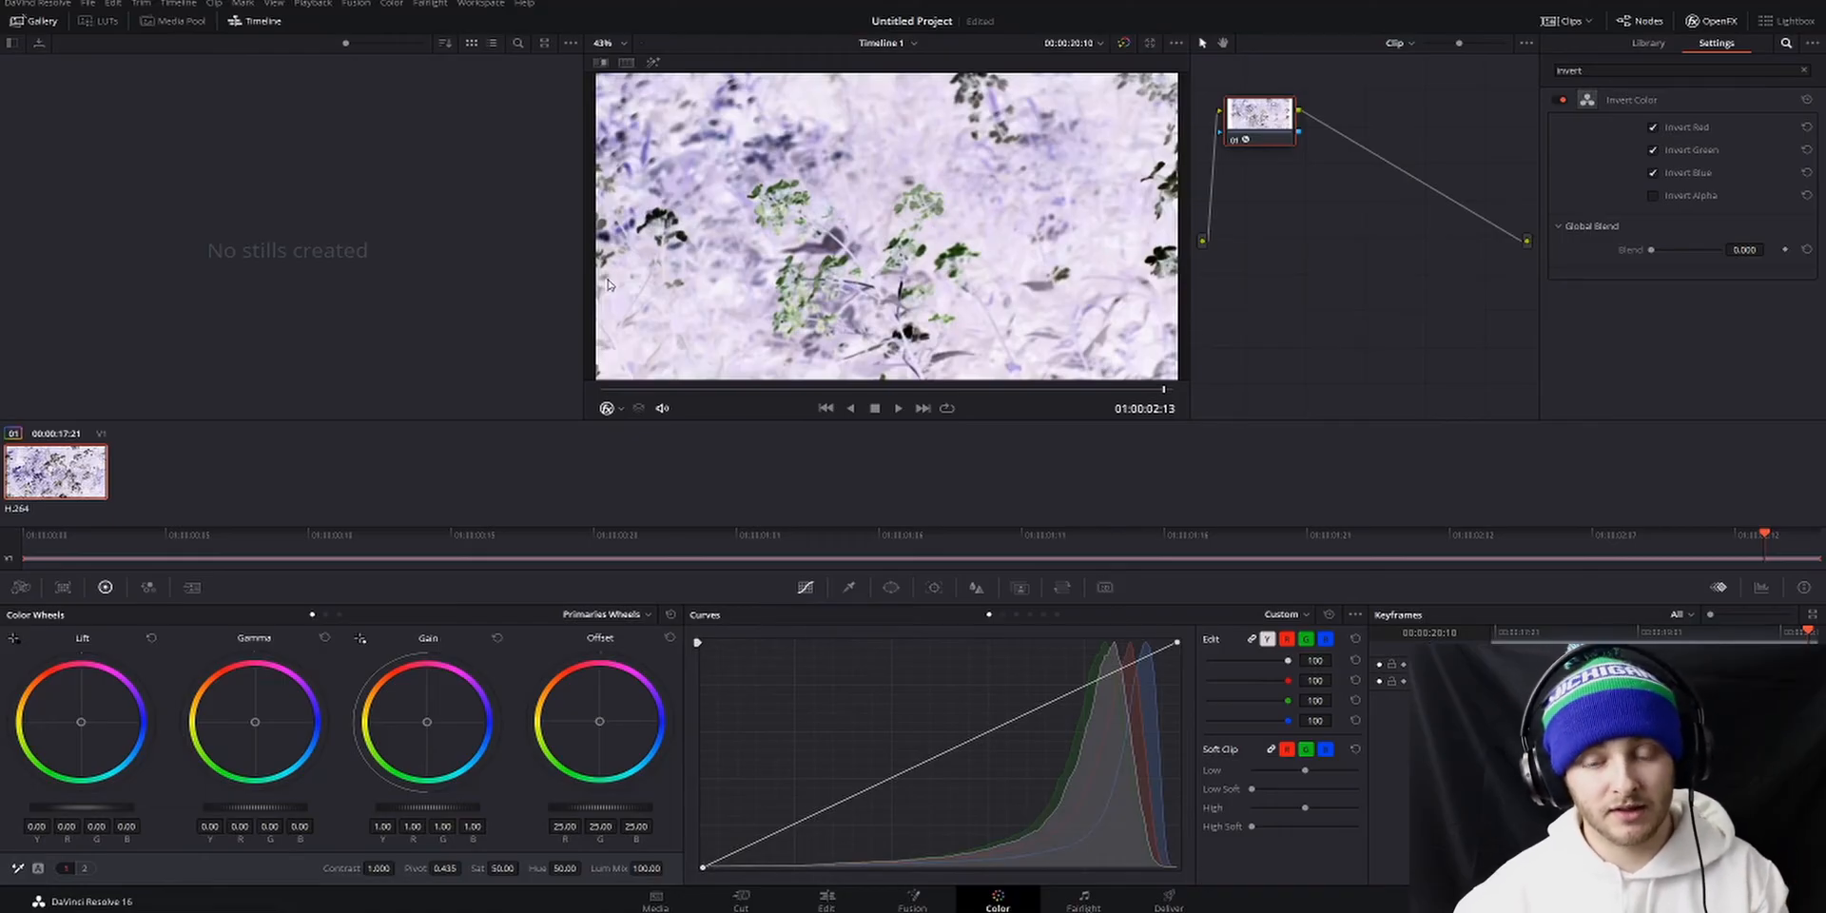
{"action": "key", "text": "shift+5"}
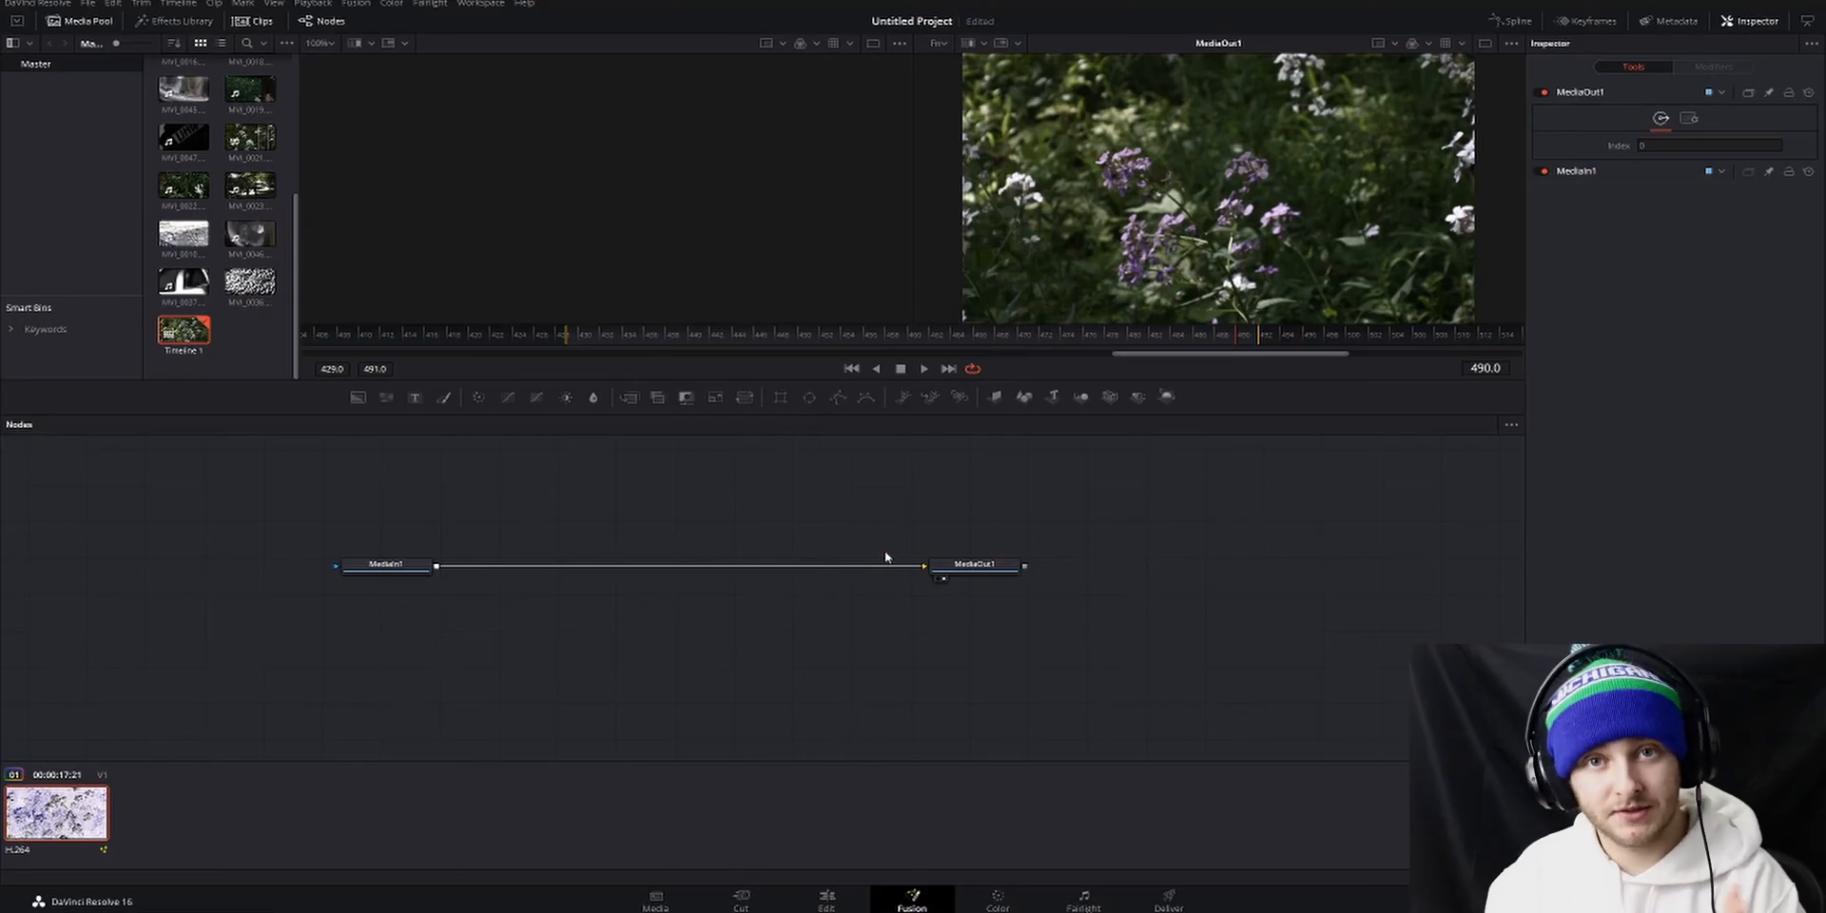
- Add an InvertColor1 node via tool search and wire it onto the MediaIn1–MediaOut1 link
{"action": "key", "text": "shift+space"}
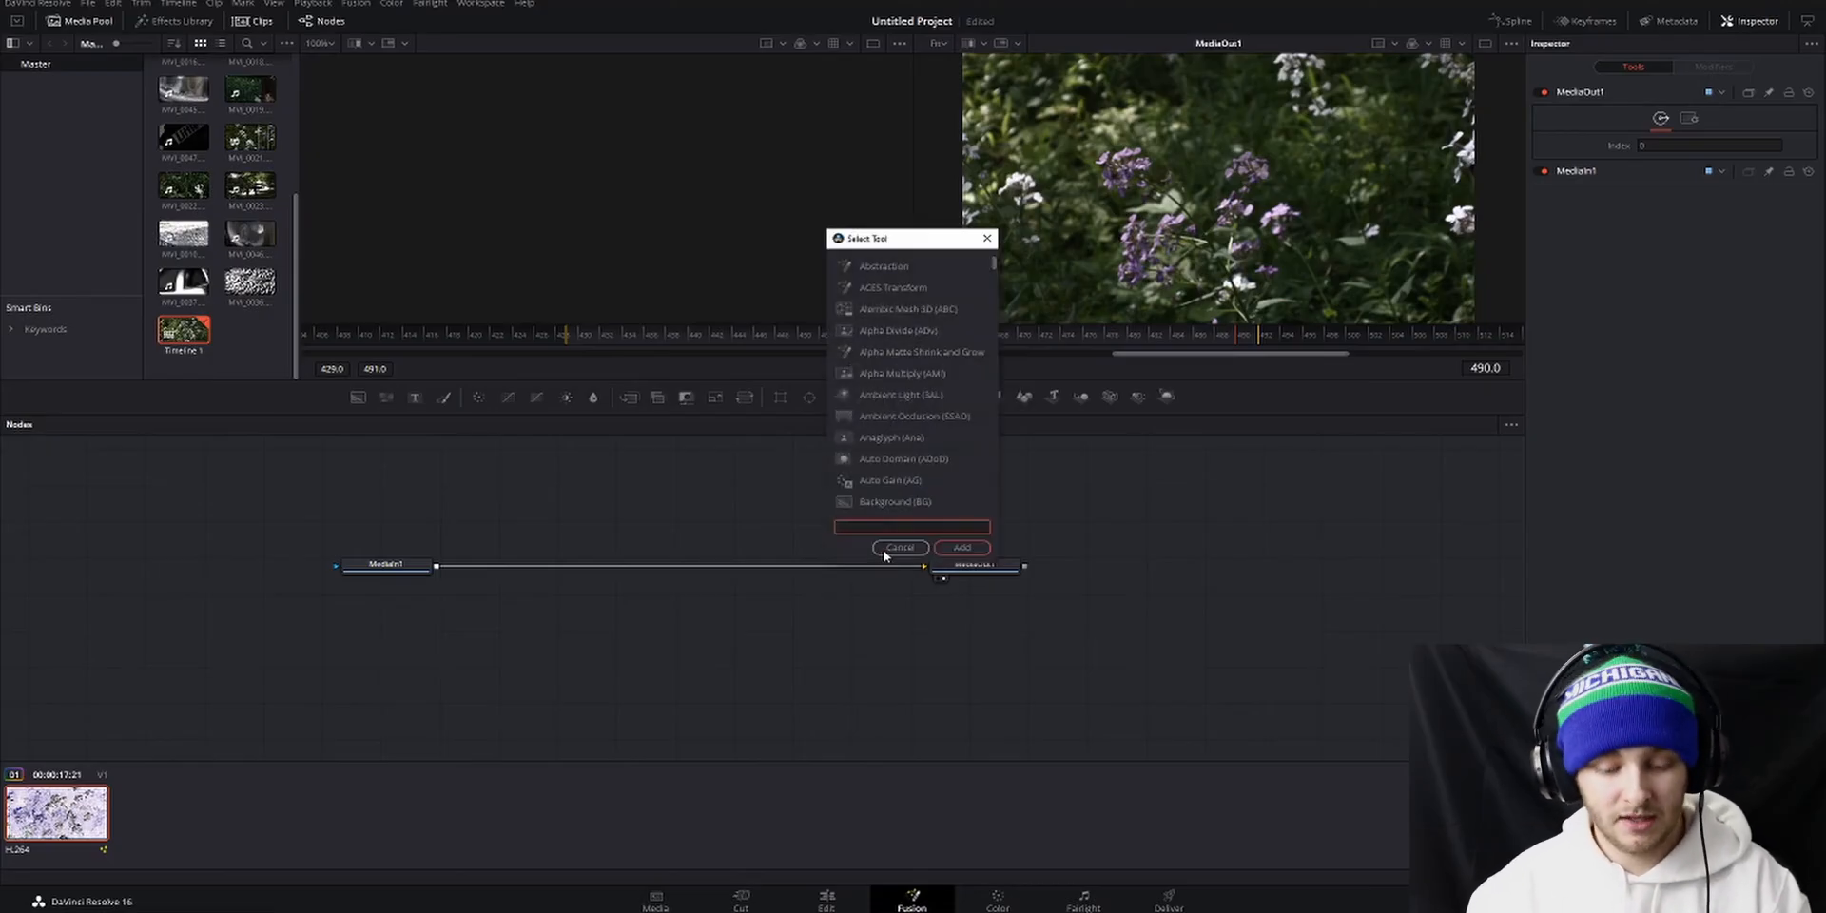
{"action": "type", "text": "invert"}
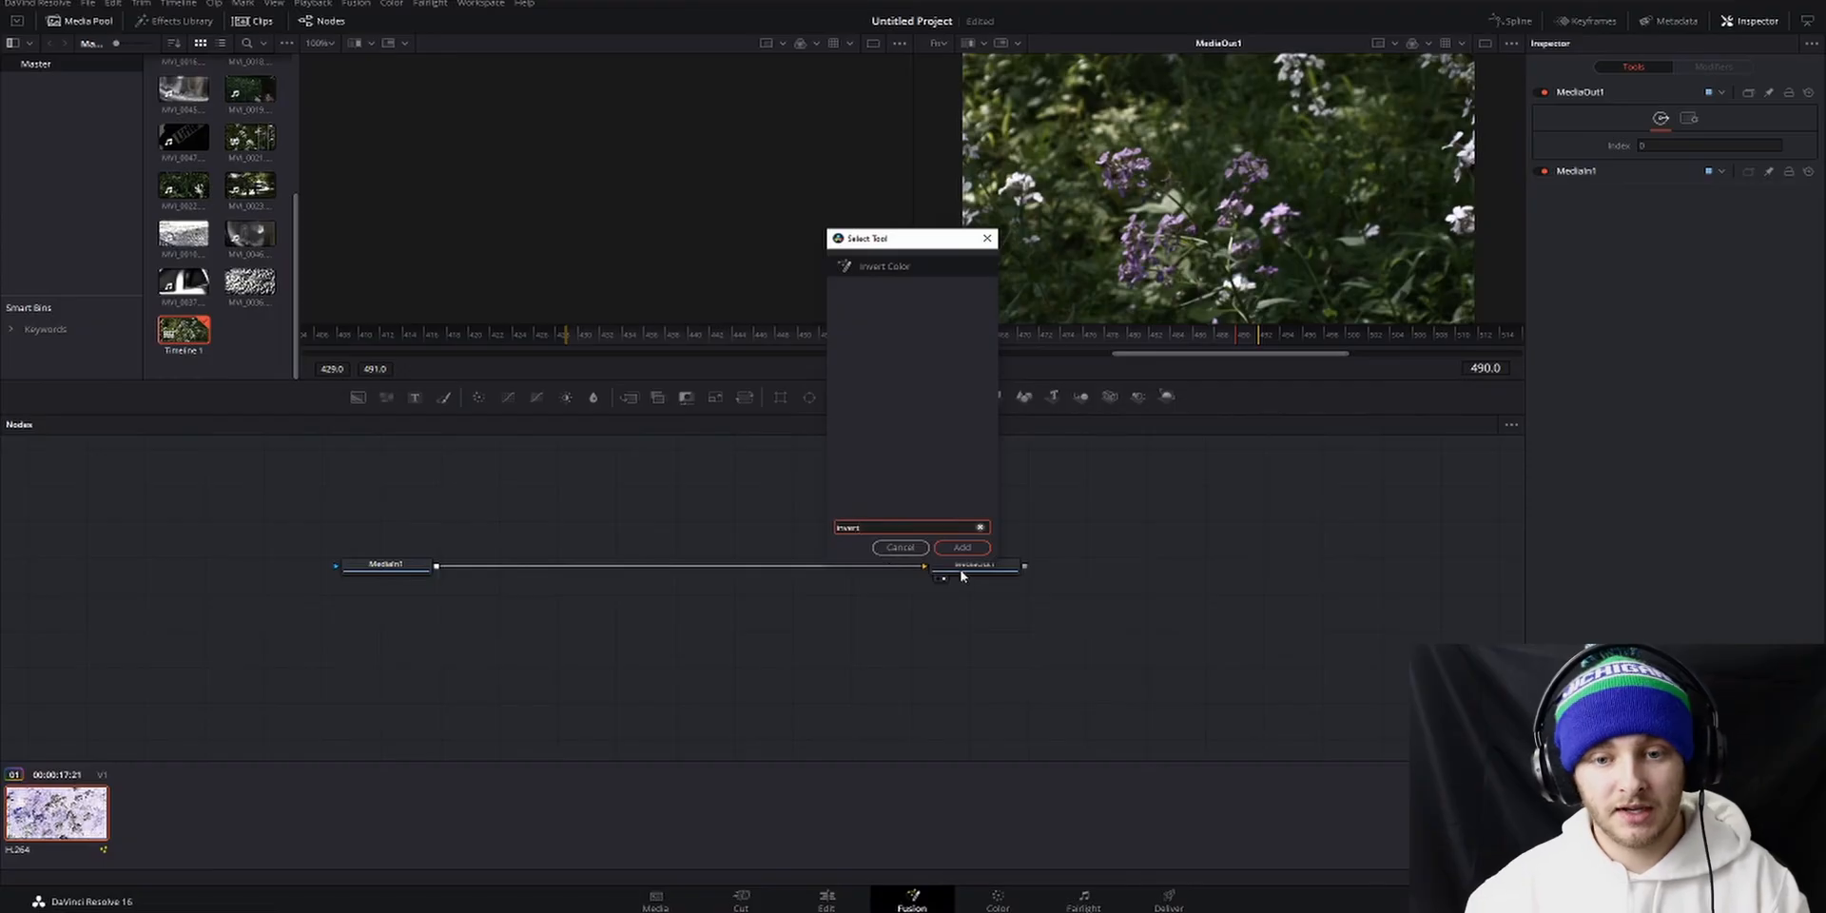
{"action": "left_click", "coordinate": [963, 549]}
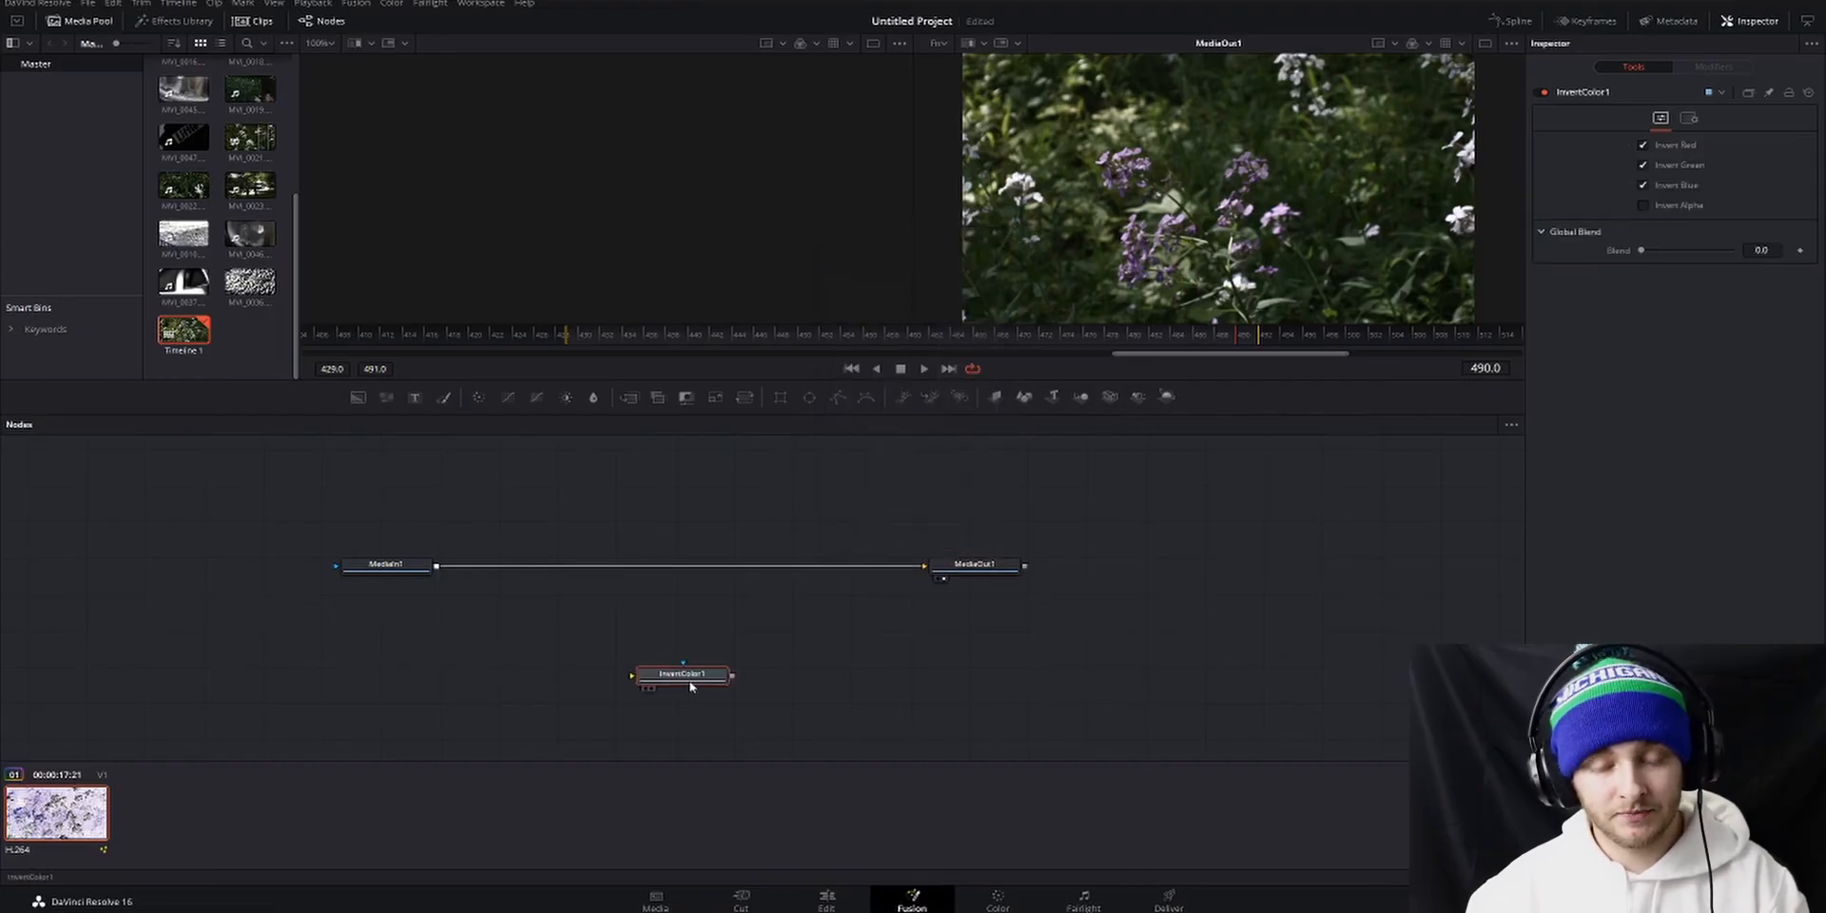
{"action": "left_click_drag", "start_coordinate": [691, 680], "coordinate": [619, 573]}
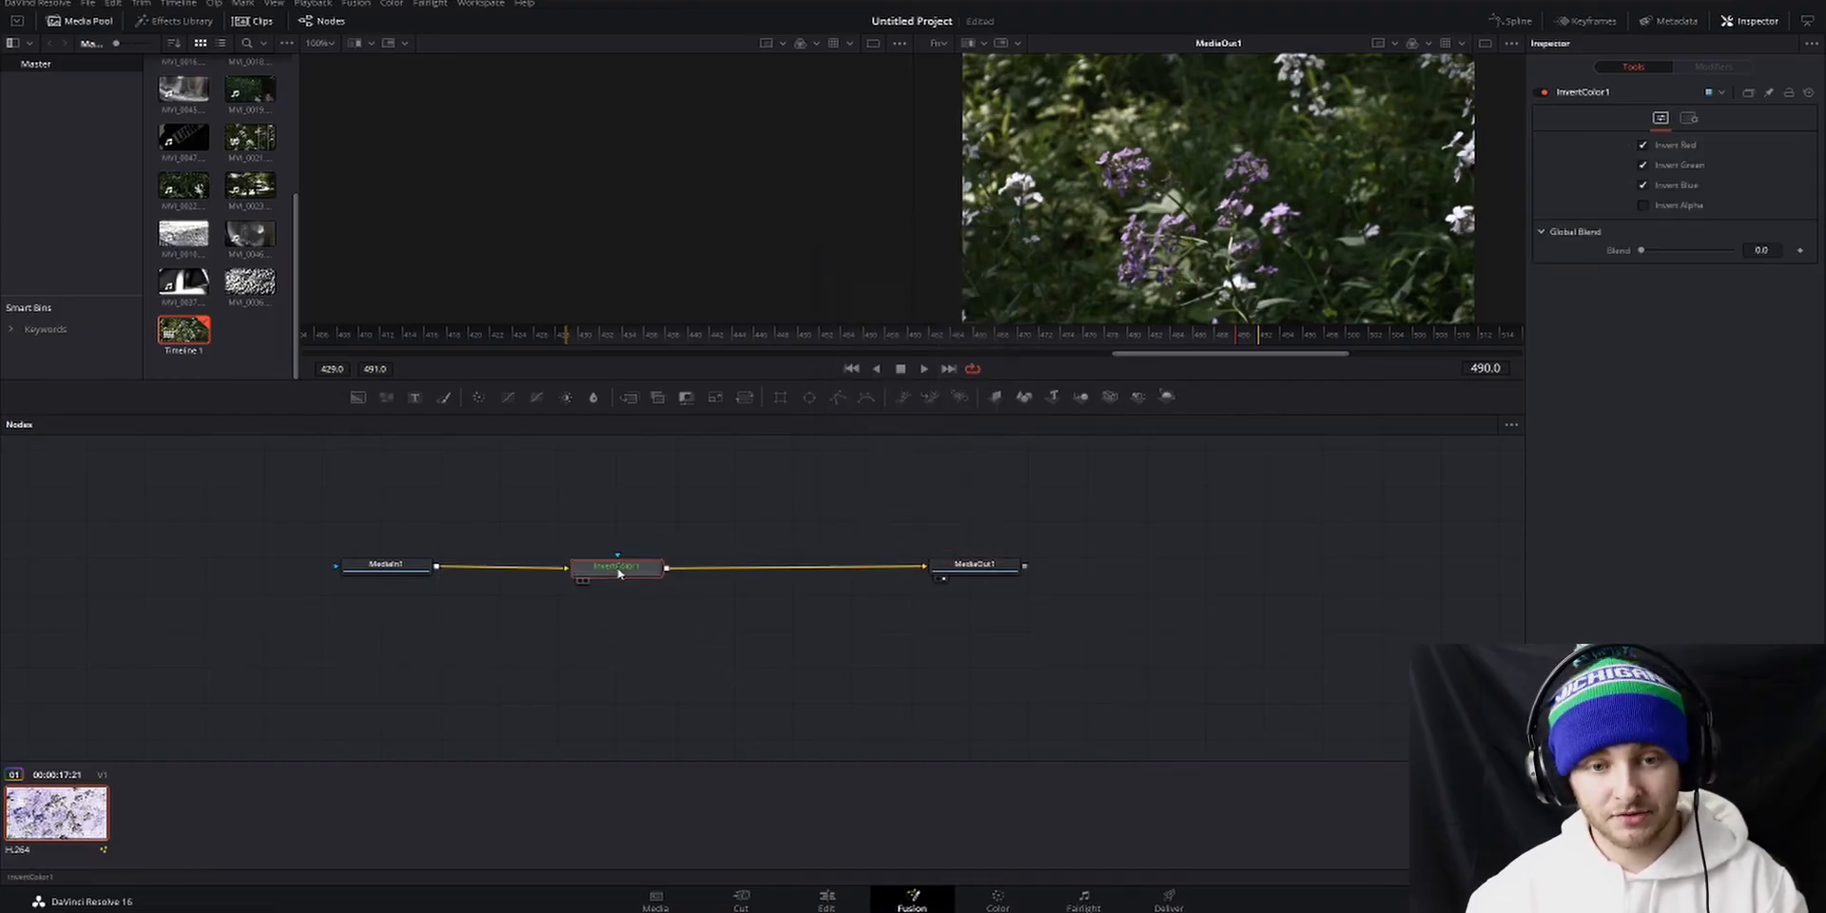